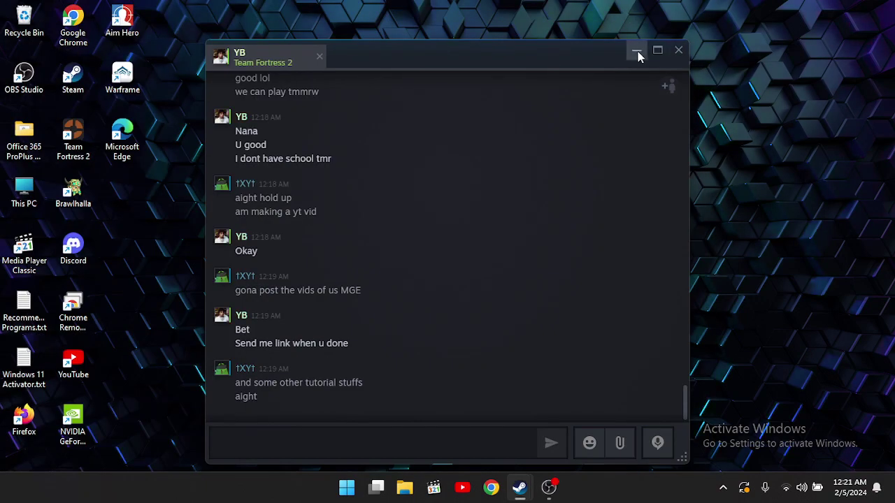
# - Minimize the chat window, then open Google Chrome in a maximized window
pyautogui.click(636, 50)
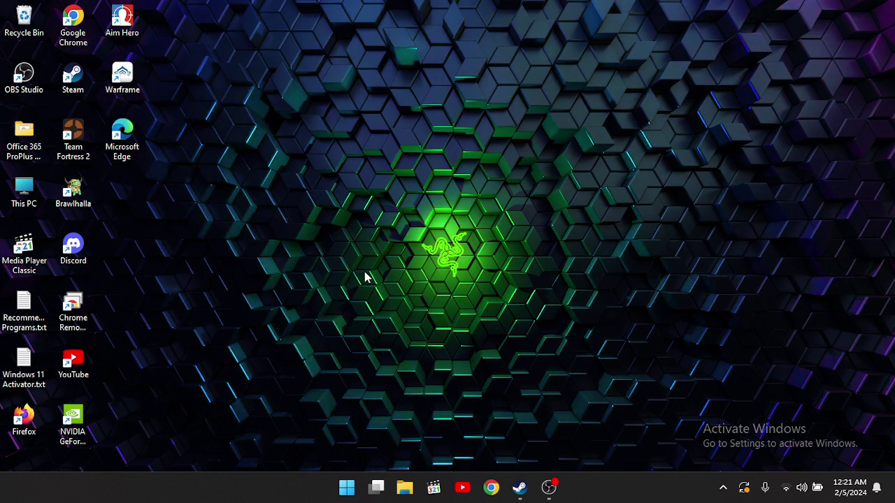
pyautogui.click(491, 488)
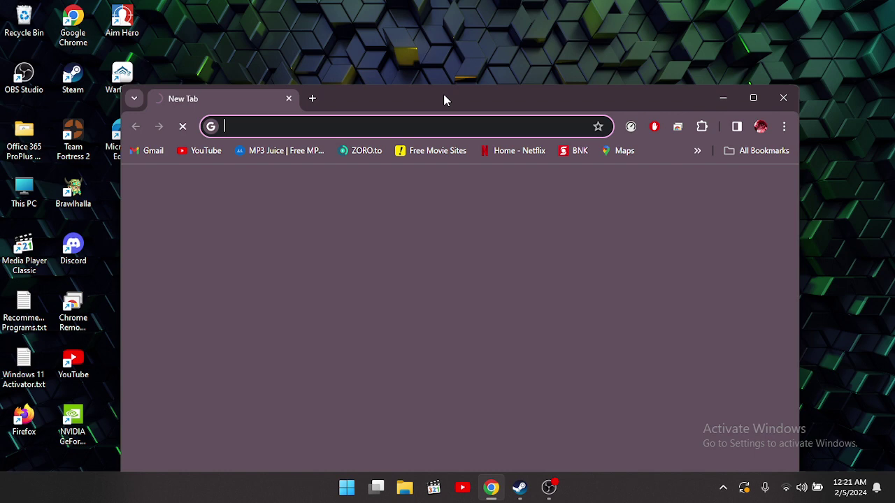
pyautogui.moveTo(444, 94); pyautogui.dragTo(445, 32)
pyautogui.doubleClick(773, 23)
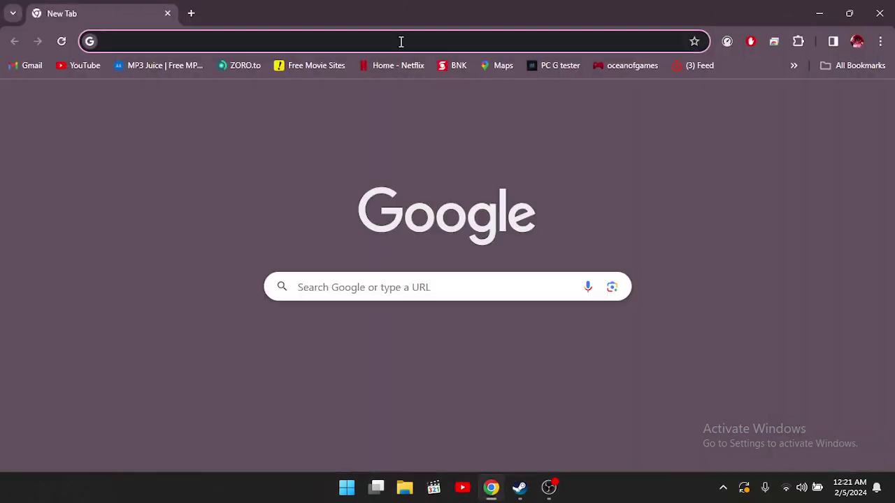
pyautogui.click(394, 43)
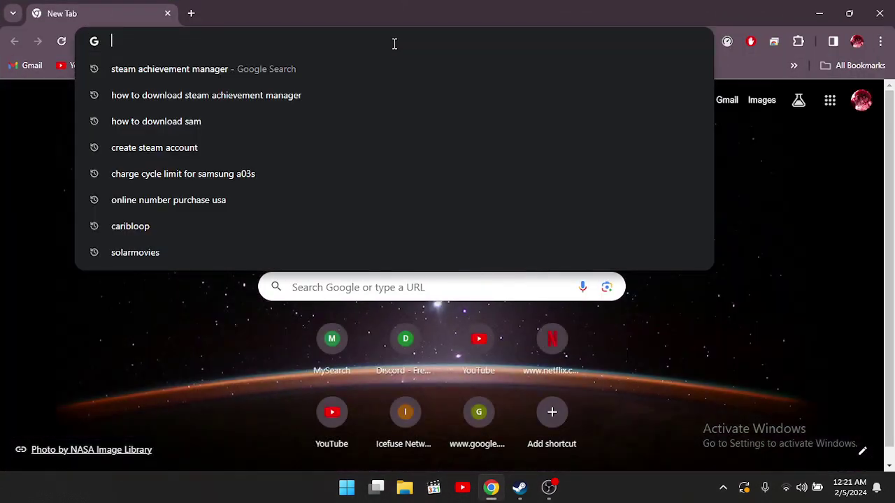
pyautogui.write('Steam ach')
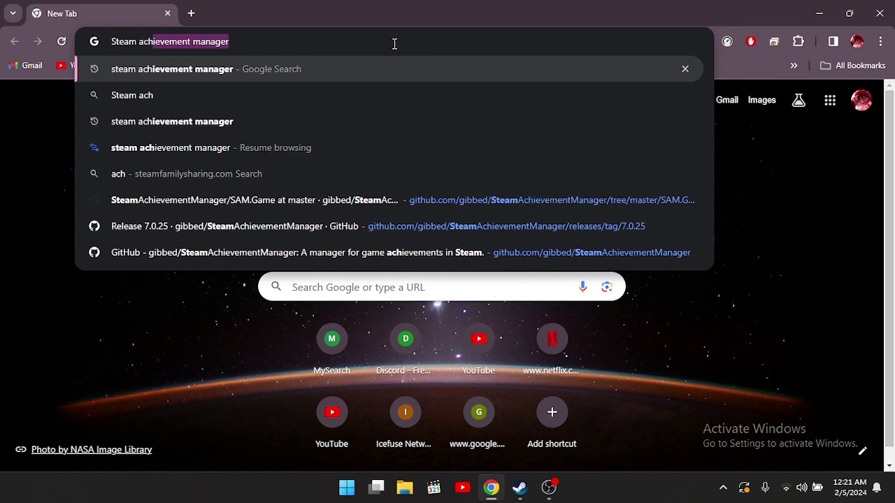
pyautogui.write('ievement manager')
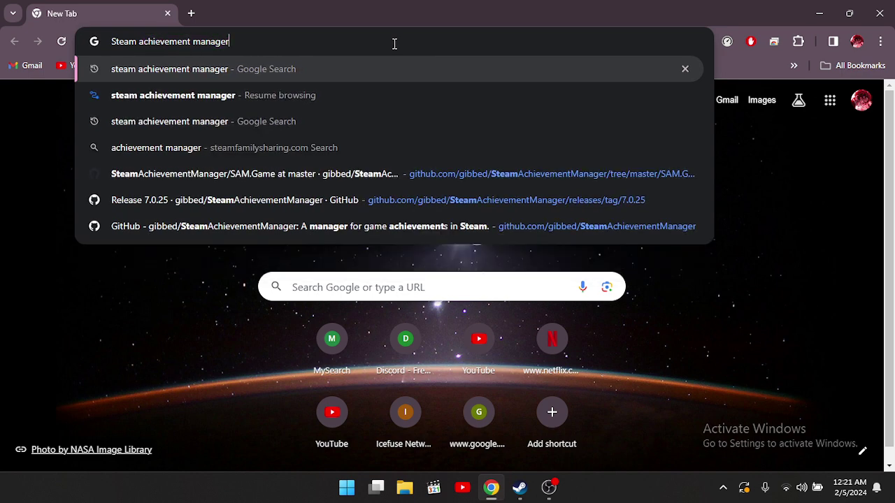
pyautogui.press('BackSpace')
pyautogui.press('BackSpace')
pyautogui.press('BackSpace')
pyautogui.press('BackSpace')
pyautogui.press('BackSpace')
pyautogui.press('BackSpace')
pyautogui.press('BackSpace')
pyautogui.press('BackSpace')
pyautogui.press('BackSpace')
pyautogui.press('BackSpace')
pyautogui.press('BackSpace')
pyautogui.press('BackSpace')
pyautogui.press('BackSpace')
pyautogui.press('BackSpace')
pyautogui.press('BackSpace')
pyautogui.press('BackSpace')
pyautogui.press('BackSpace')
pyautogui.press('BackSpace')
pyautogui.press('BackSpace')
pyautogui.press('BackSpace')
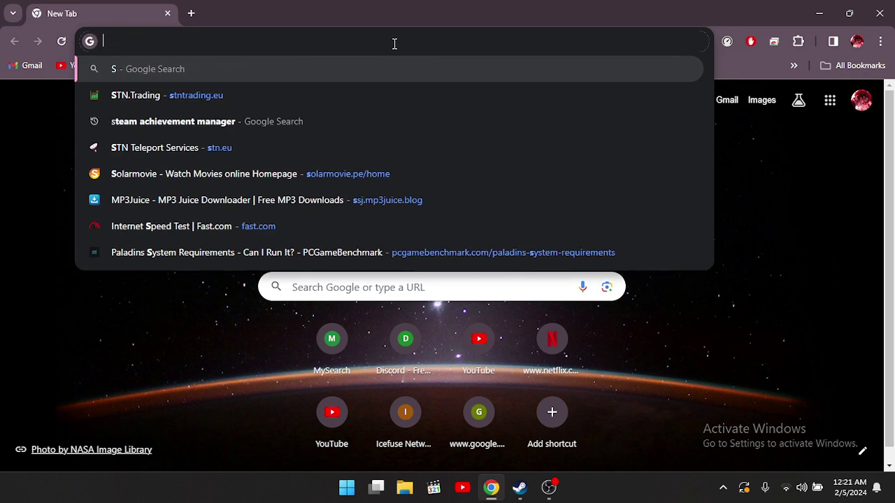
pyautogui.write('Github.com/gibbed/SteamAchievementManager/releases/tag/7.0.25')
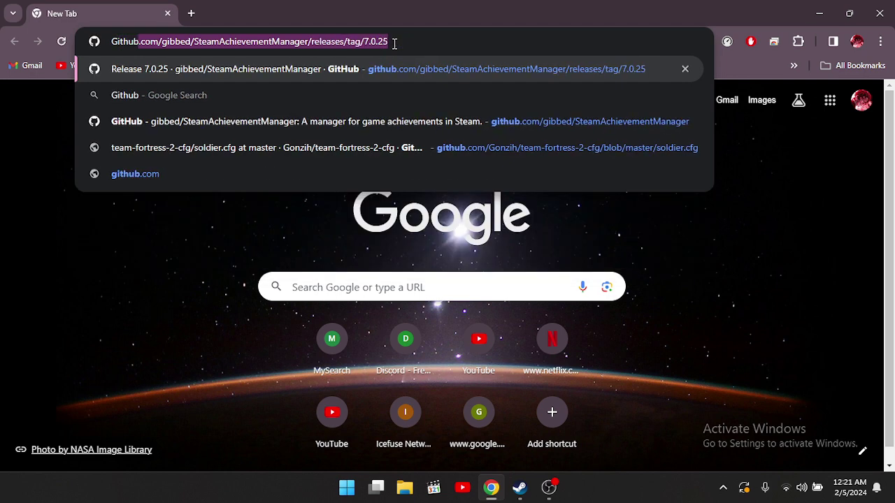
pyautogui.hotkey('ctrl', 'a')
# - Search Google for "steam achievement manager" and open the GitHub repository from the results
pyautogui.write('Steam achei')
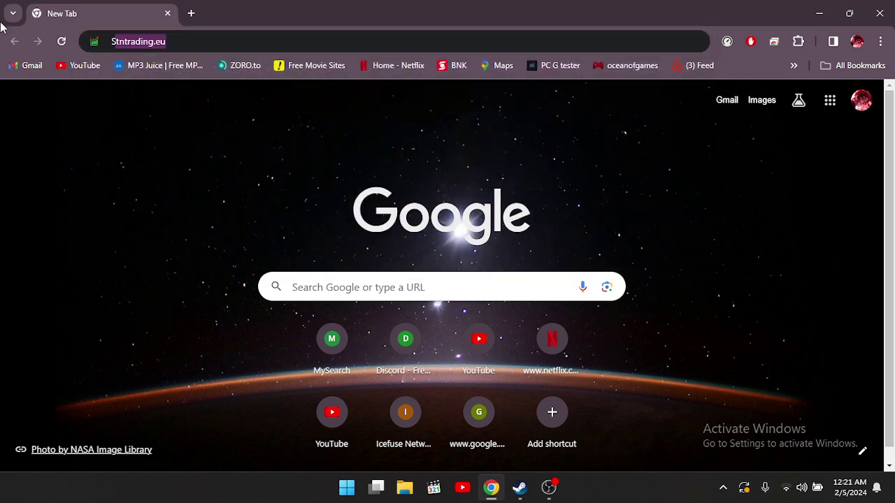
pyautogui.press('BackSpace')
pyautogui.press('BackSpace')
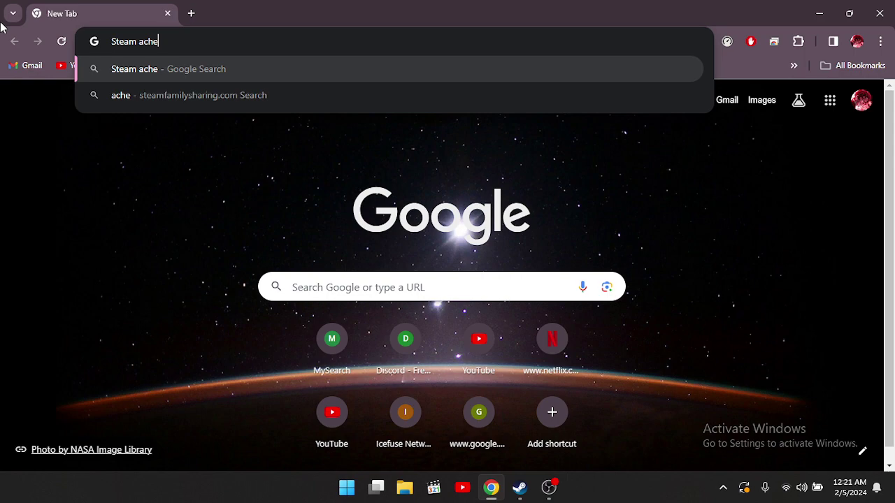
pyautogui.write('ievement manag')
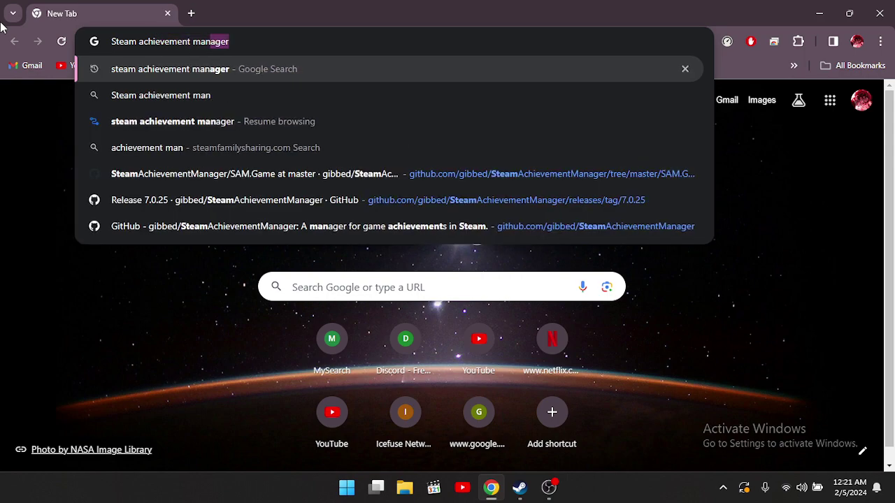
pyautogui.press('BackSpace')
pyautogui.write('ager')
pyautogui.press('Return')
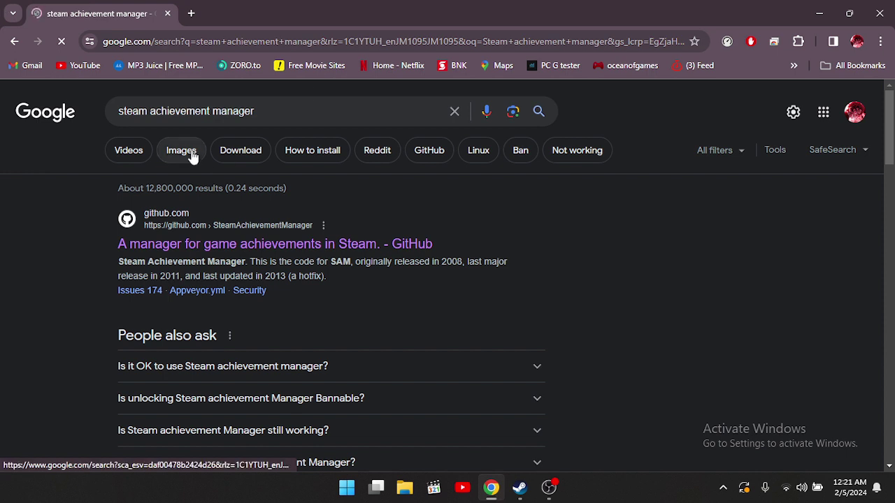
pyautogui.scroll(-1, 304, 171)
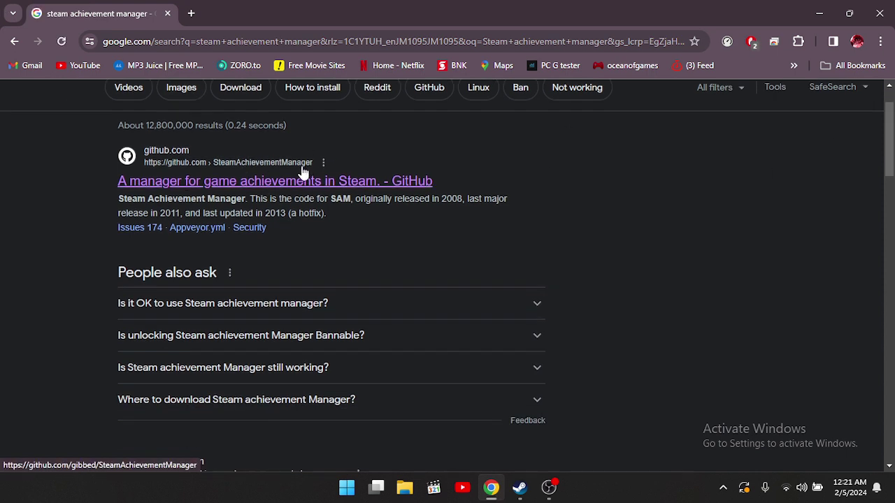
pyautogui.click(223, 179)
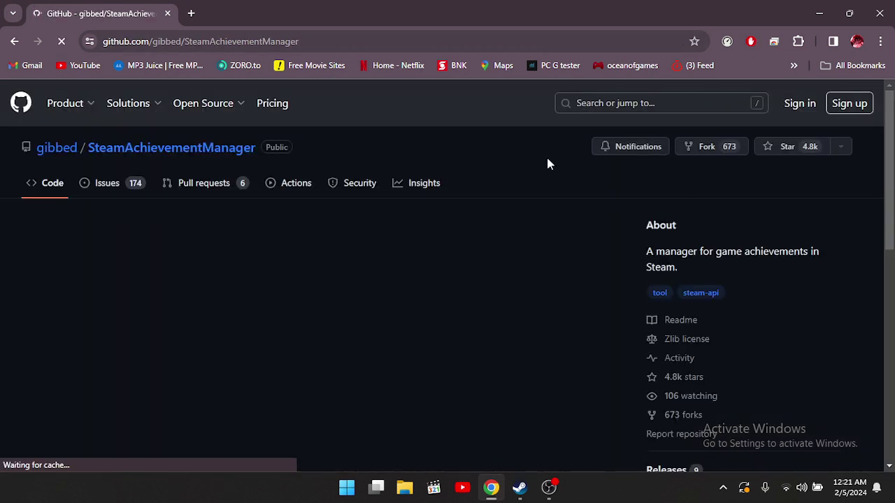
# - Open the "Download latest release" link from the repository's README in a new tab and switch to it
pyautogui.scroll(-1, 613, 112)
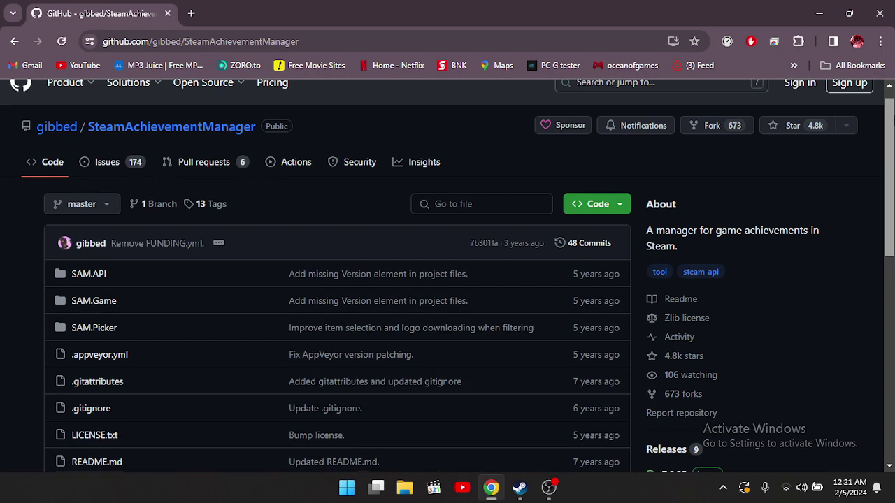
pyautogui.scroll(-1, 448, 275)
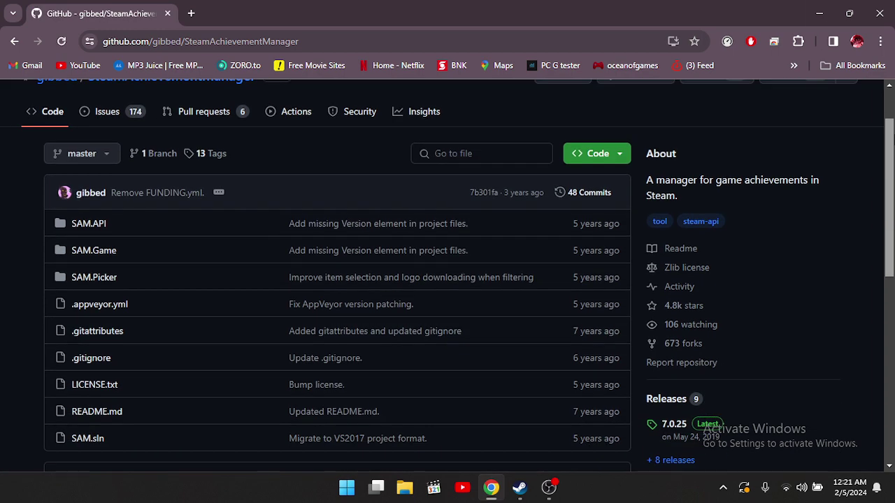
pyautogui.scroll(-5, 448, 275)
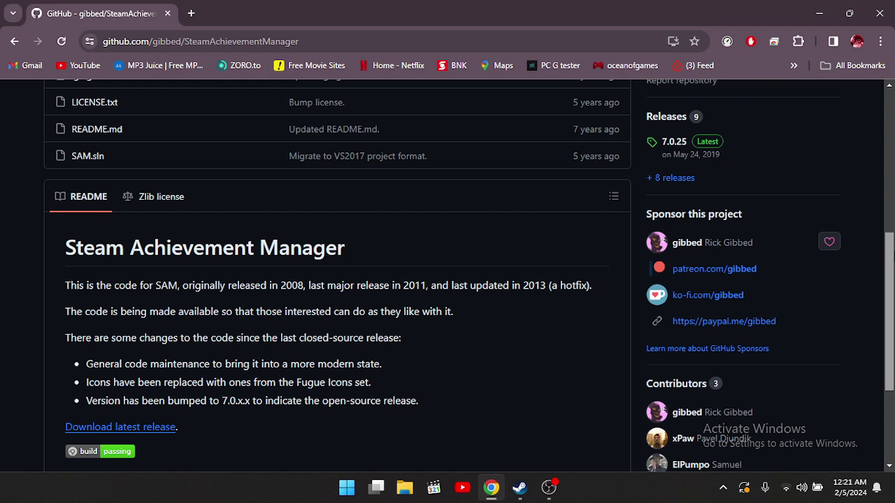
pyautogui.scroll(-2, 447, 275)
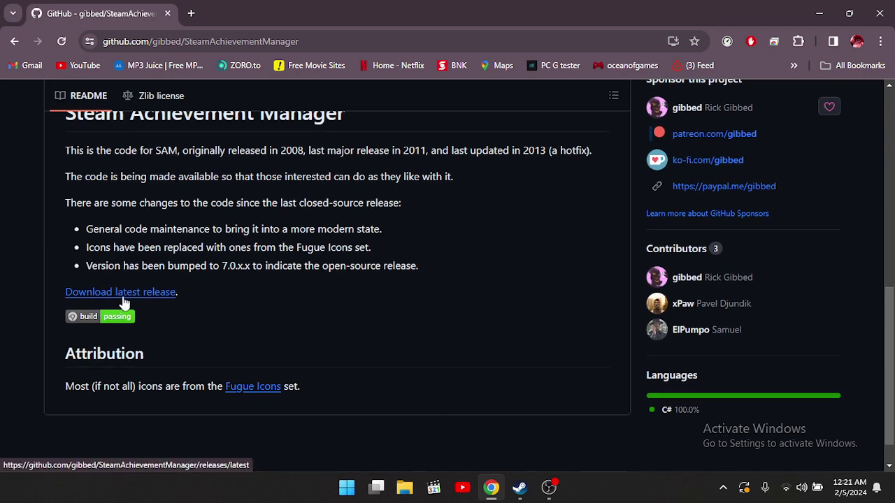
pyautogui.rightClick(90, 292)
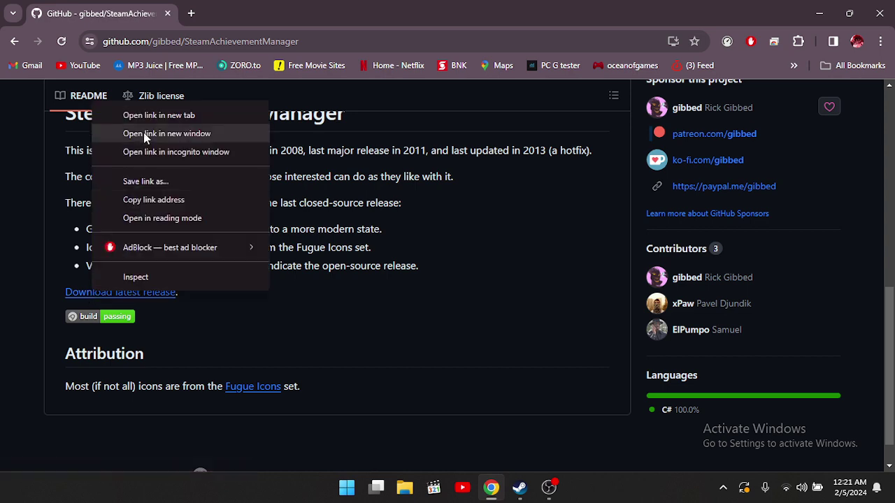
pyautogui.click(144, 116)
pyautogui.hotkey('ctrl', 'Tab')
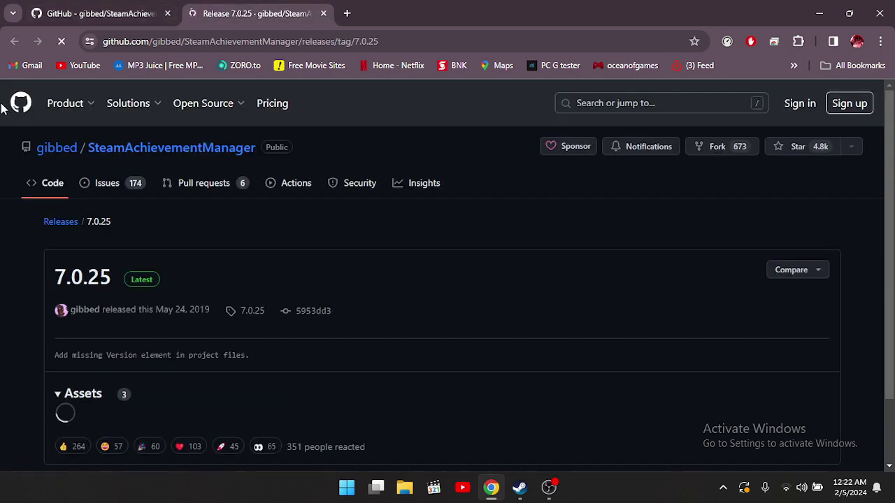
# - Download SteamAchievementManager-7.0.25.zip from the release's assets
pyautogui.scroll(-1, 893, 175)
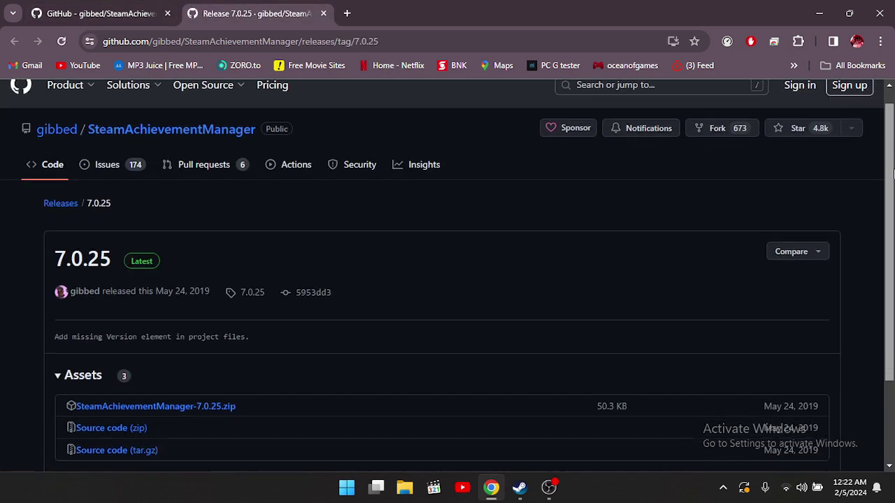
pyautogui.scroll(-2, 892, 175)
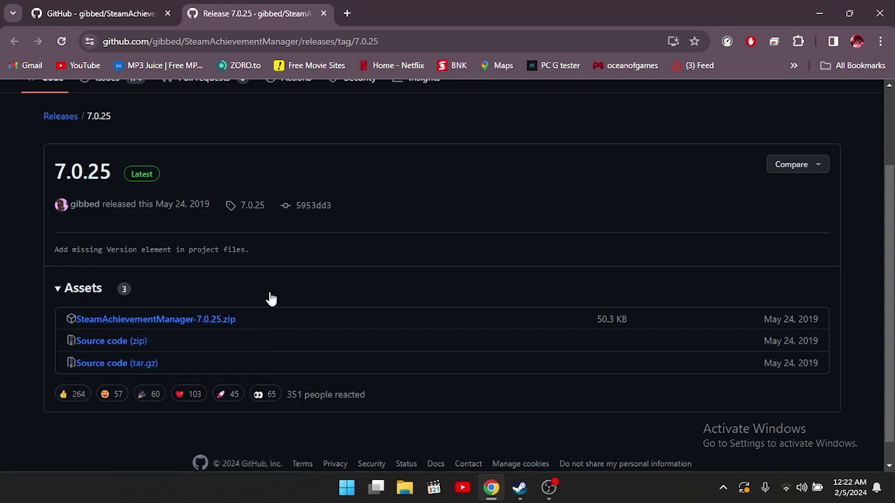
pyautogui.click(219, 324)
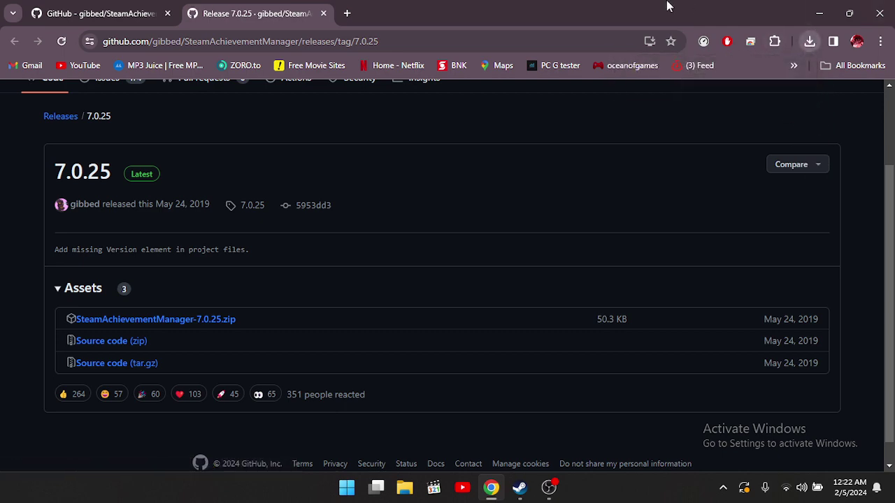
# - Check the browser's recent download history for the zip file and dismiss it
pyautogui.click(818, 11)
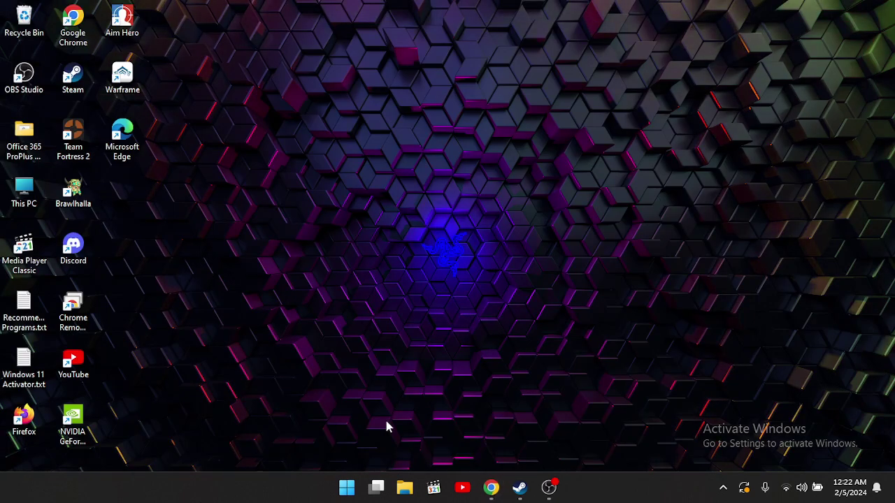
pyautogui.click(491, 488)
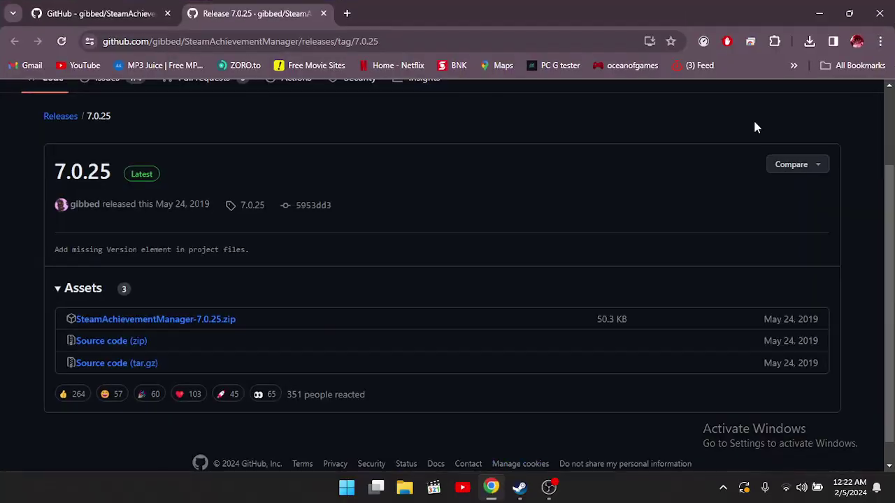
pyautogui.click(813, 41)
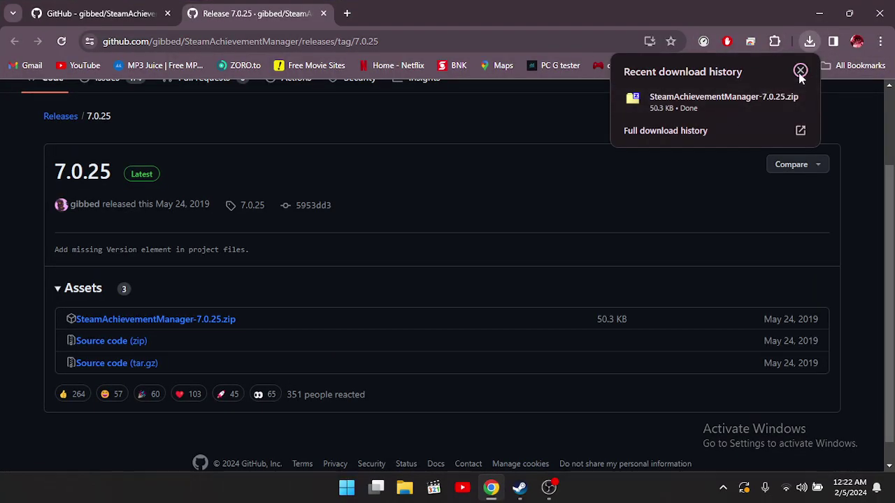
pyautogui.click(800, 69)
# - Minimize the browser, close the extra File Explorer window and open the Downloads folder in the remaining one
pyautogui.click(819, 14)
pyautogui.click(403, 489)
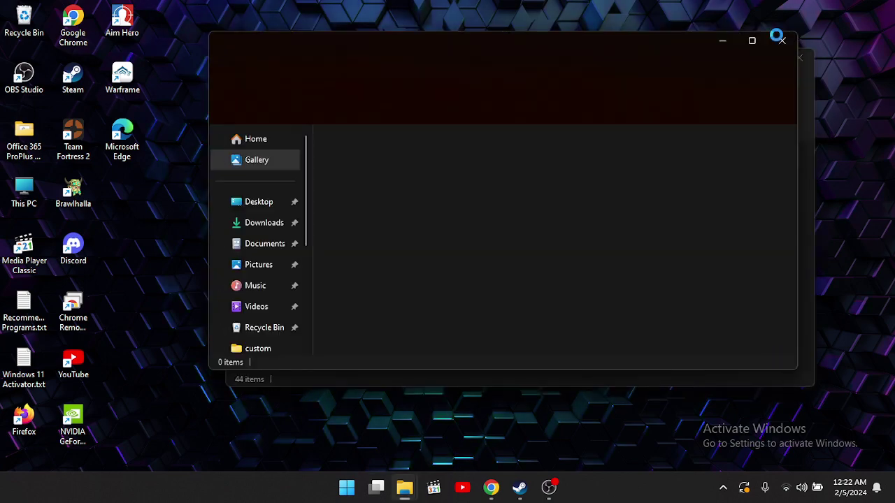
pyautogui.click(780, 40)
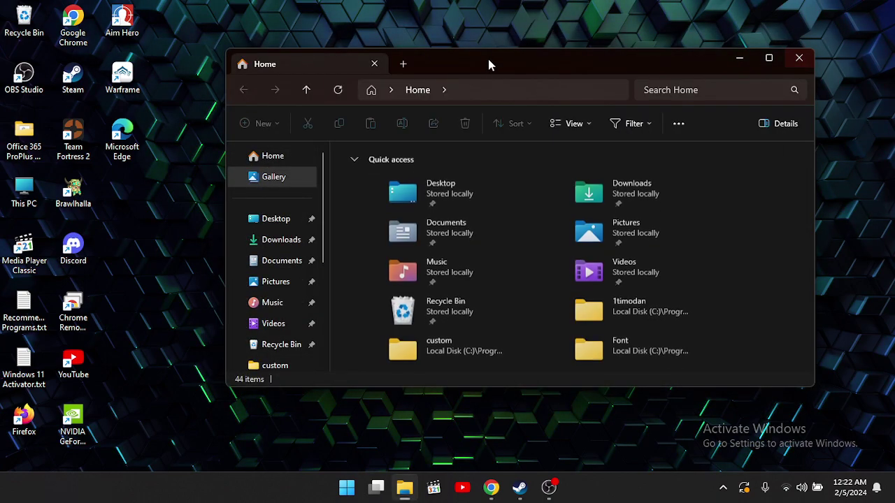
pyautogui.moveTo(488, 59); pyautogui.dragTo(448, 43)
pyautogui.click(230, 198)
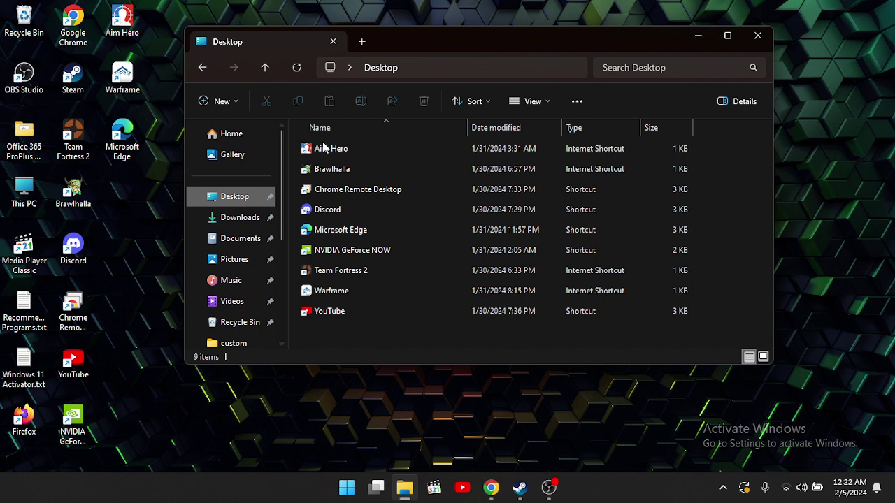
pyautogui.click(239, 218)
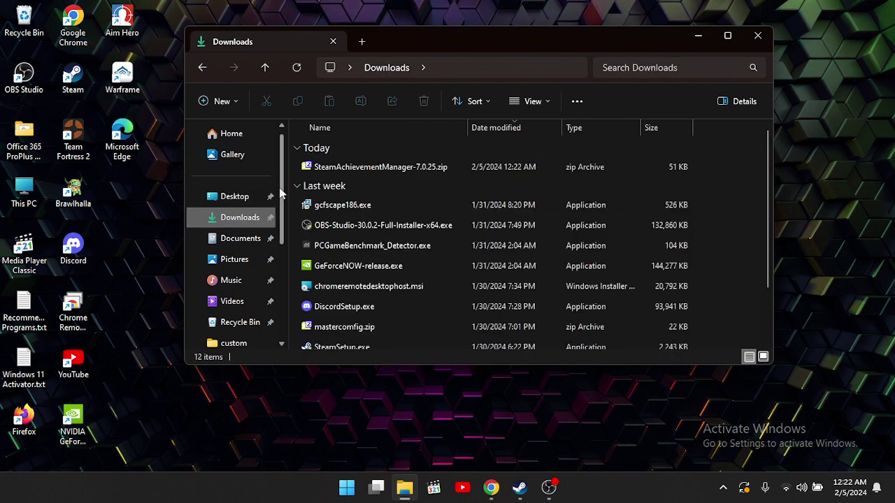
# - Look through the Team Fortress 2 subfolders in quick access, ending with the custom folder
pyautogui.moveTo(280, 187); pyautogui.dragTo(281, 231)
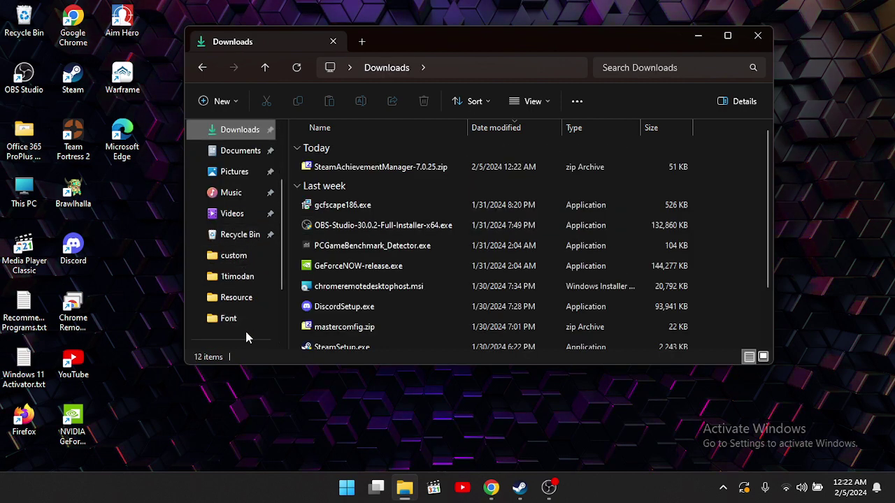
pyautogui.click(238, 318)
pyautogui.click(237, 277)
pyautogui.click(237, 256)
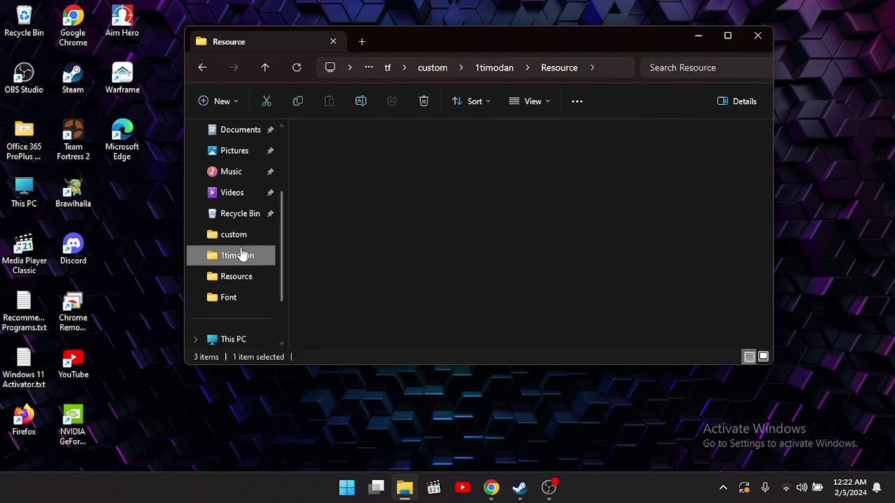
pyautogui.click(238, 236)
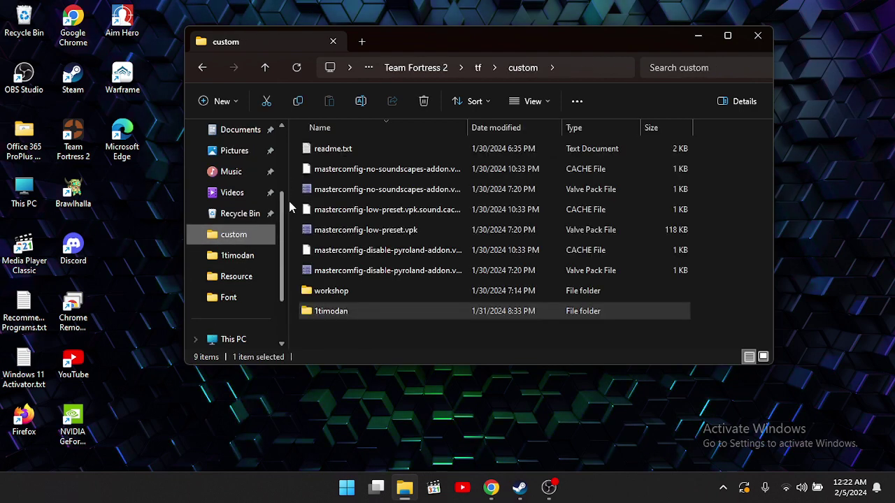
# - Return to the Downloads folder and bring the folders at the end of its file list into view
pyautogui.moveTo(281, 213); pyautogui.dragTo(291, 187)
pyautogui.click(240, 130)
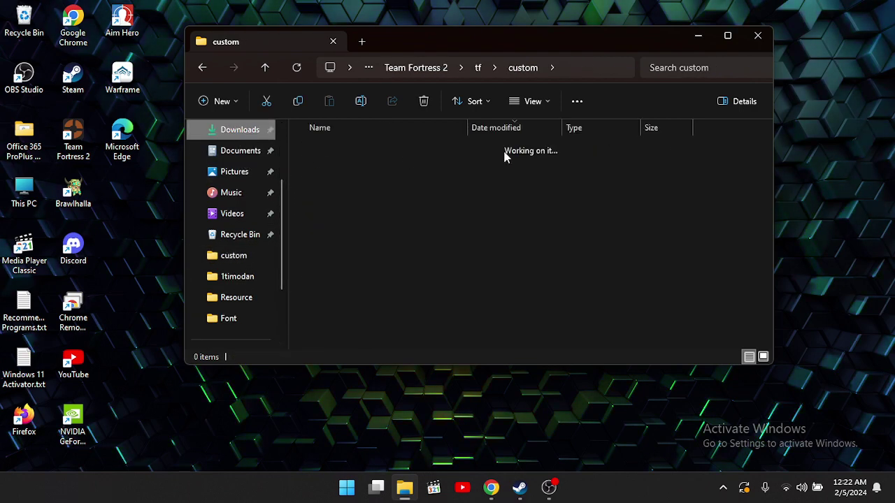
pyautogui.moveTo(767, 163); pyautogui.dragTo(759, 269)
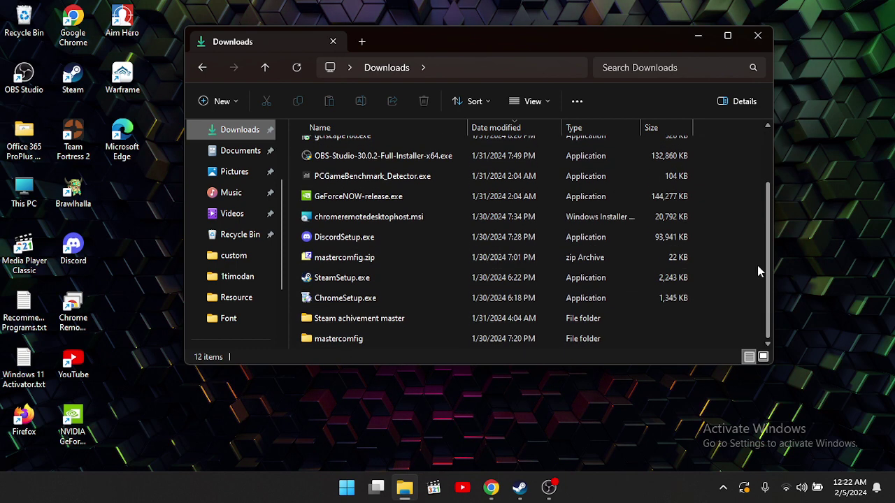
# - Open the "Steam achivement master" folder, launch Steam Achievement Manager's game picker from it and minimize File Explorer
pyautogui.doubleClick(430, 316)
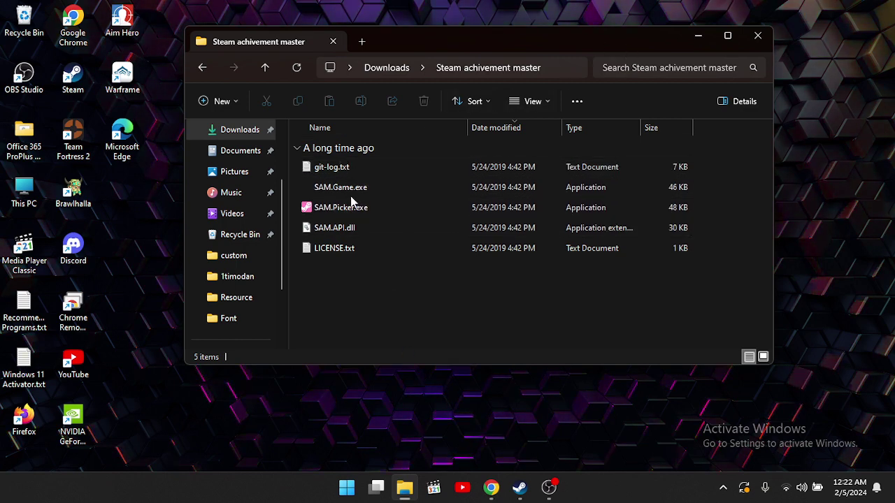
pyautogui.click(397, 196)
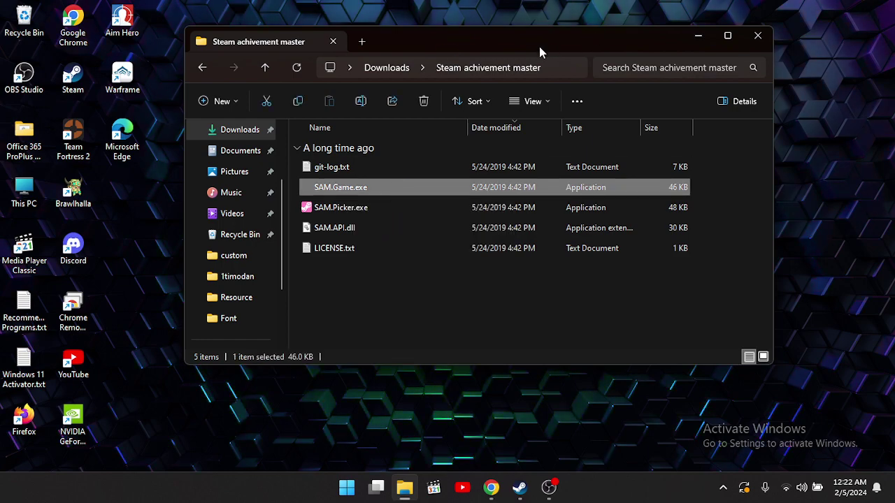
pyautogui.moveTo(527, 35); pyautogui.dragTo(631, 26)
pyautogui.click(794, 27)
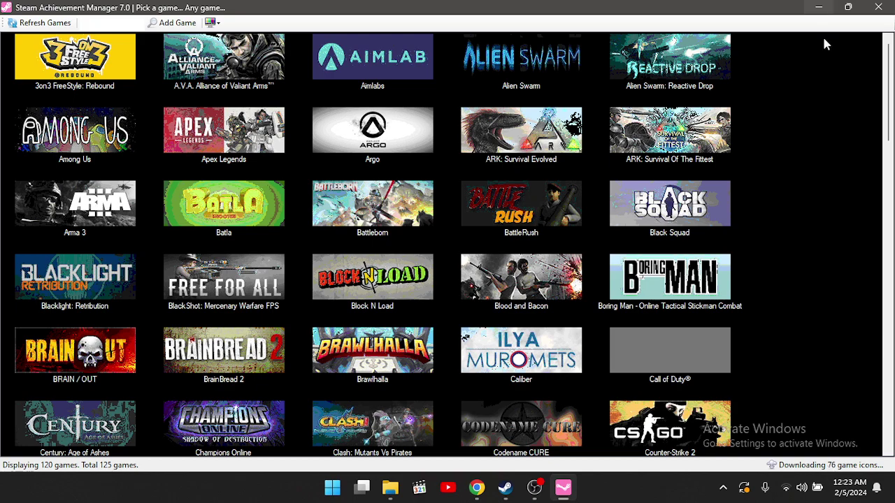
pyautogui.click(861, 9)
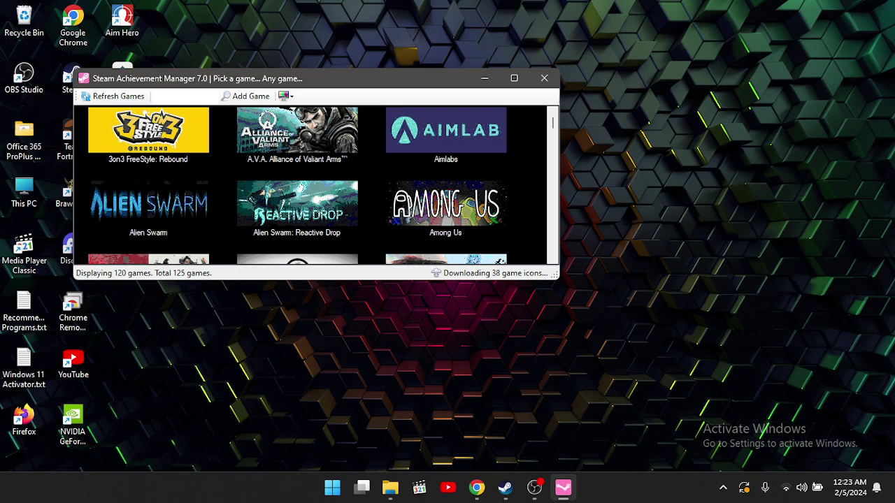
pyautogui.moveTo(509, 491)
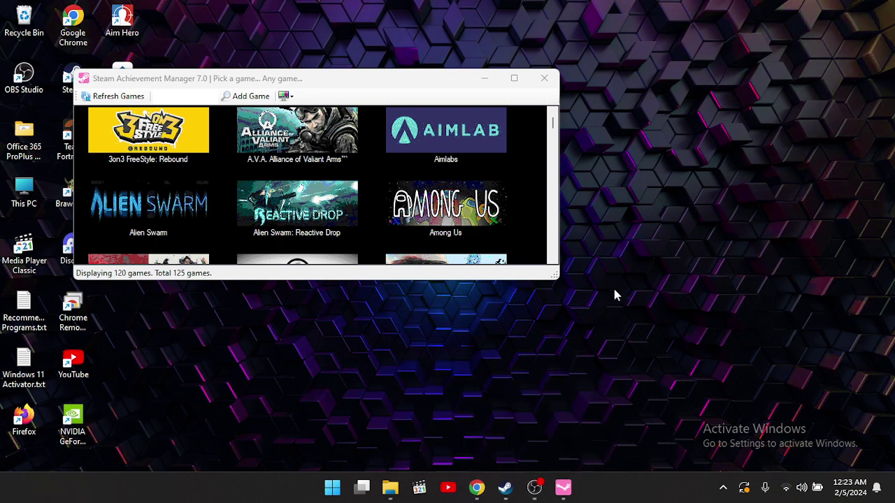
pyautogui.moveTo(372, 81); pyautogui.dragTo(387, 76)
pyautogui.click(529, 72)
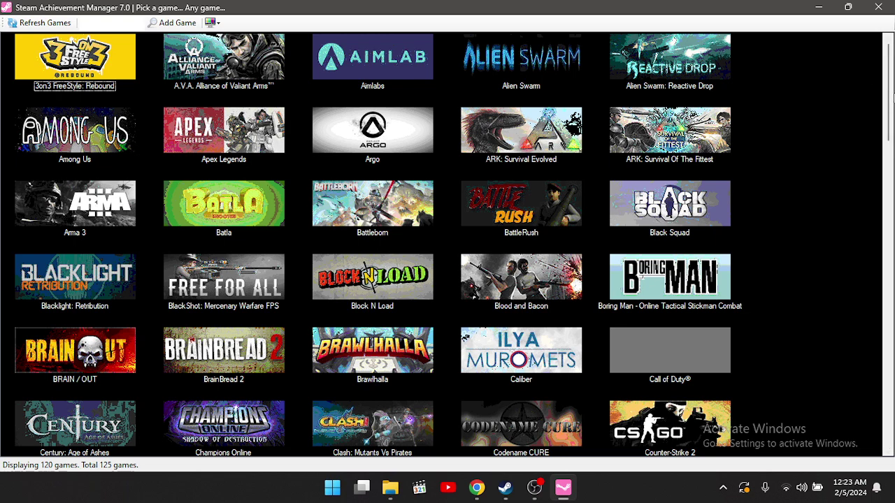
# - Find Dirty Bomb in the game list and open its achievements window
pyautogui.moveTo(888, 98)
pyautogui.mouseDown()
pyautogui.moveTo(886, 132)
pyautogui.moveTo(878, 110)
pyautogui.mouseUp()
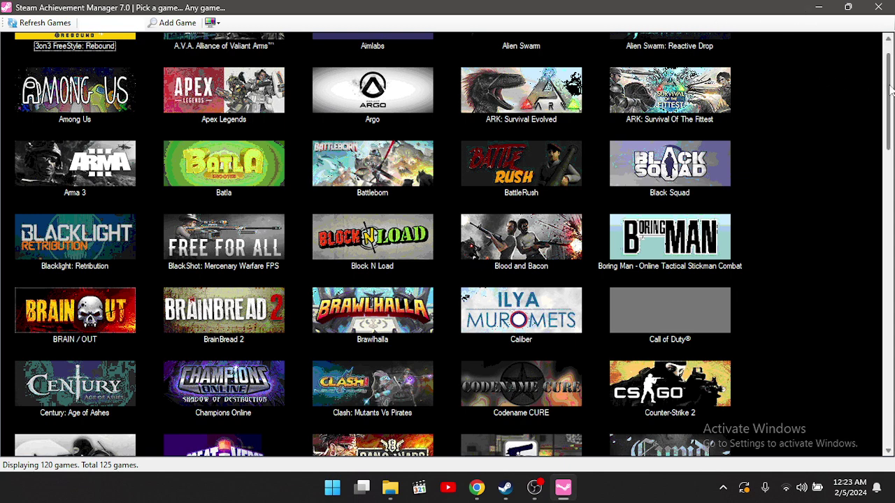
pyautogui.scroll(-1, 344, 315)
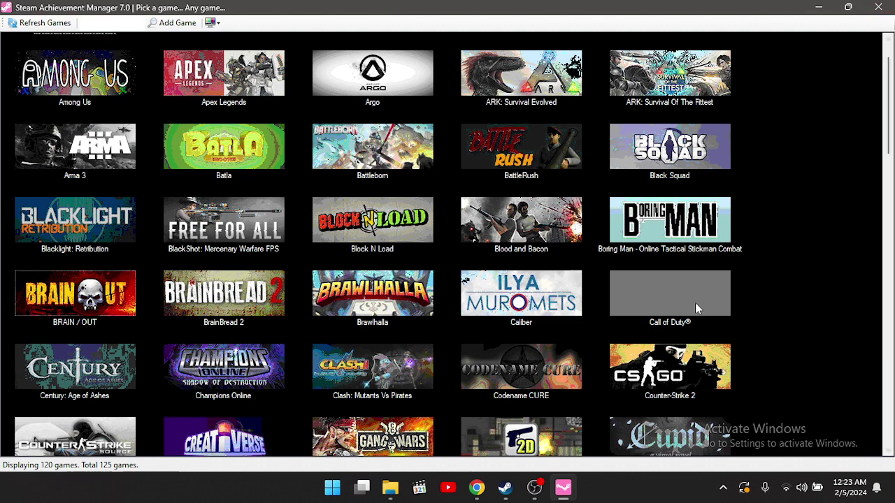
pyautogui.moveTo(888, 125); pyautogui.dragTo(891, 193)
pyautogui.click(509, 232)
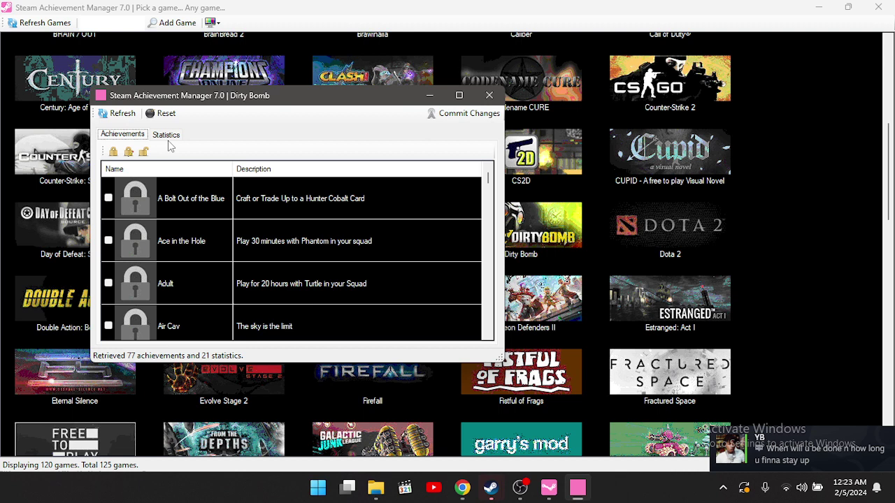
# - Unlock the "A Bolt Out of the Blue" achievement, commit the change and check it on Steam's Dirty Bomb stats page
pyautogui.click(108, 198)
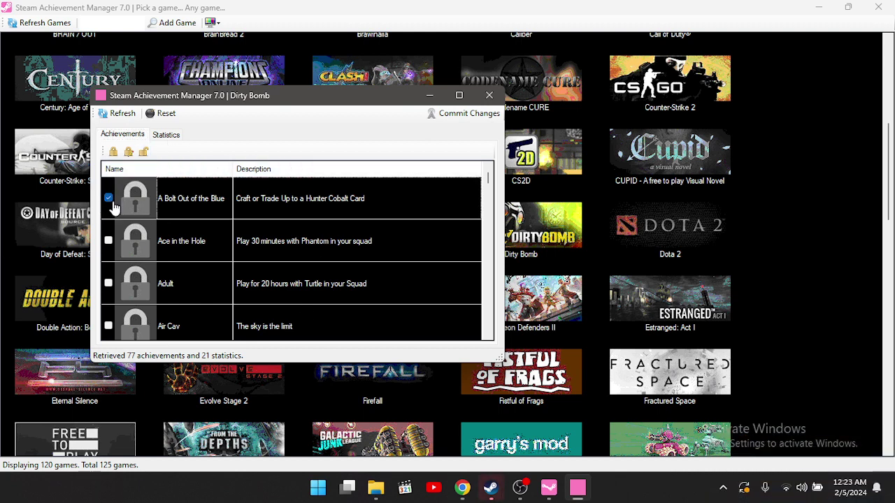
pyautogui.click(453, 115)
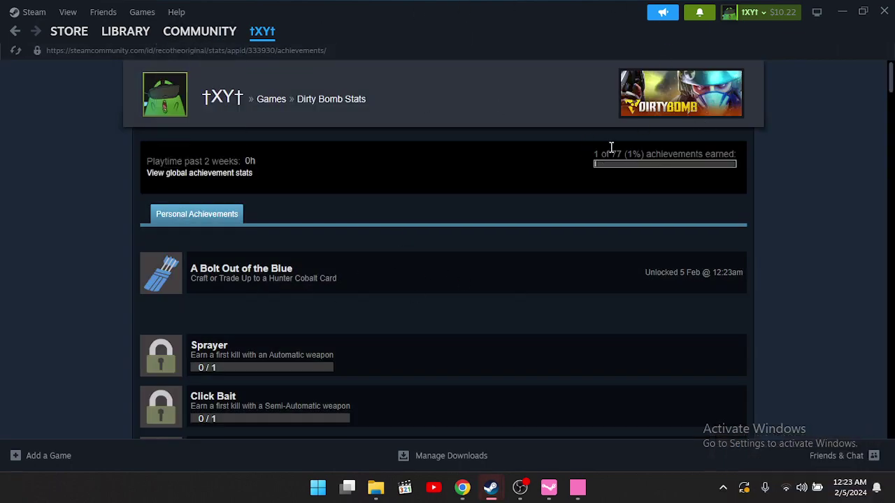
pyautogui.click(882, 13)
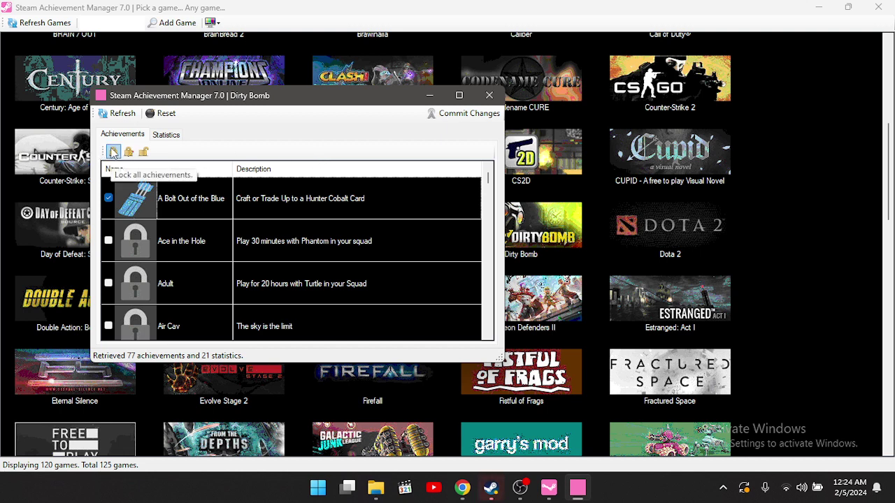
# - Unlock all Dirty Bomb achievements, commit the changes and dismiss the information message
pyautogui.click(143, 151)
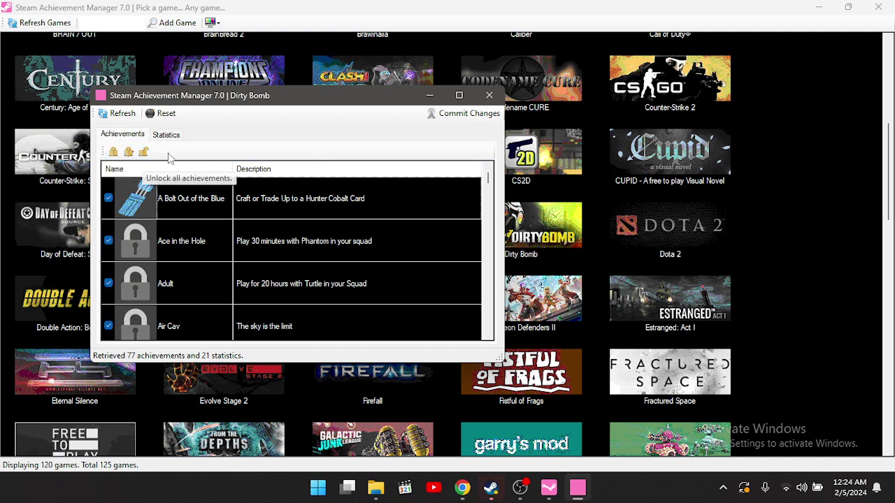
pyautogui.click(465, 115)
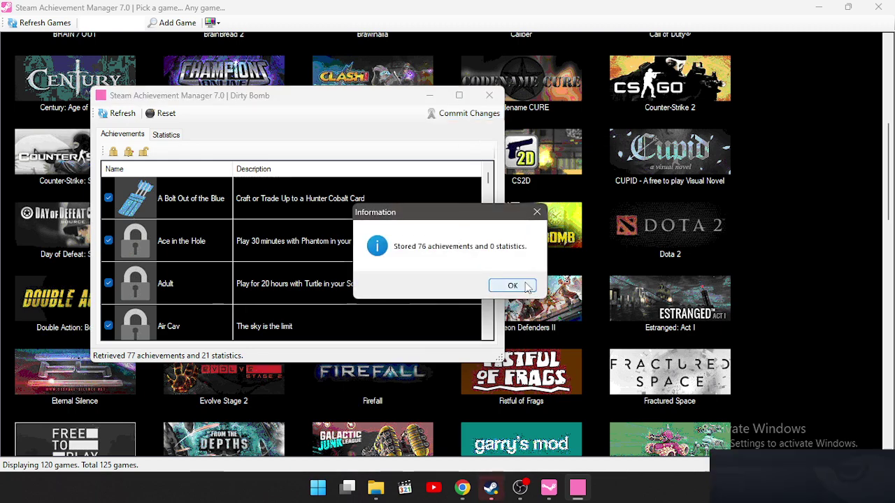
pyautogui.click(512, 285)
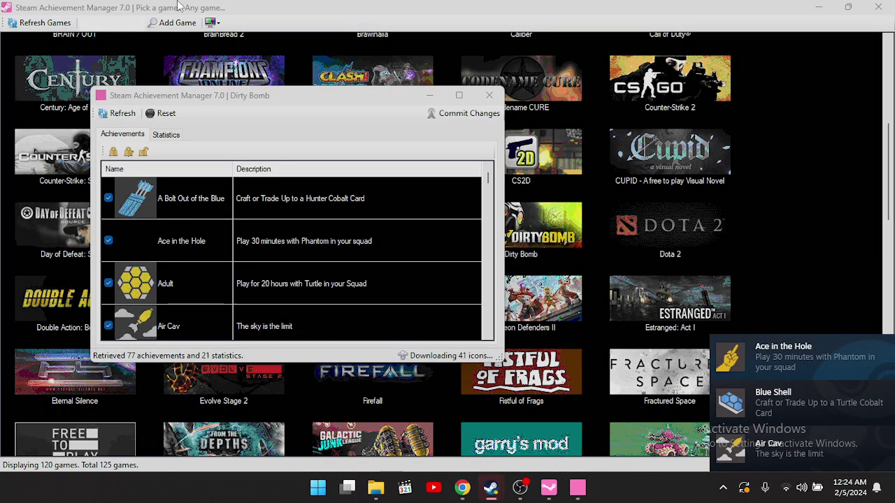
# - Check the earned achievements on Steam's Dirty Bomb stats page, then view the achievement manager's list briefly at full-screen size
pyautogui.click(789, 364)
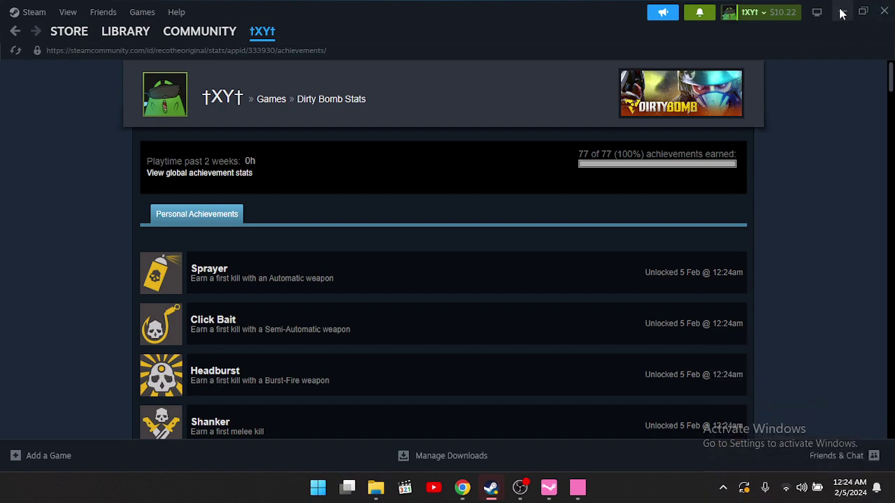
pyautogui.hotkey('alt', 'Tab')
pyautogui.click(459, 95)
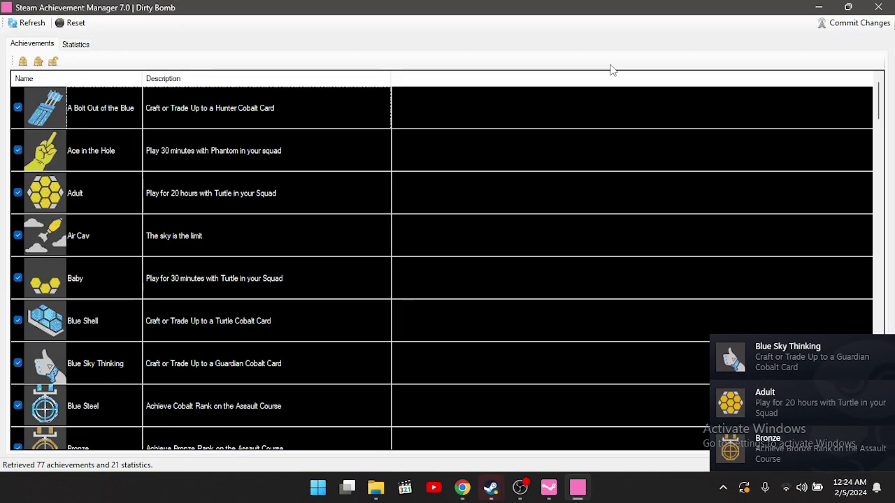
pyautogui.click(846, 7)
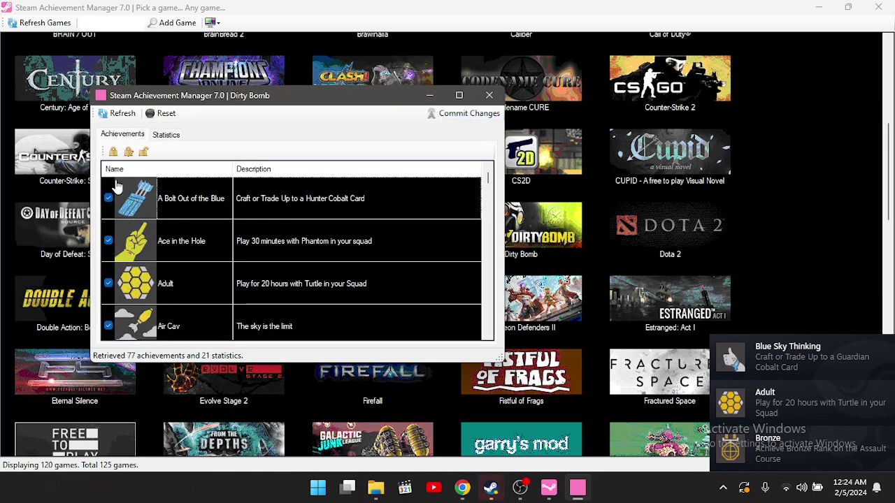
# - Close the Dirty Bomb achievements window and exit Steam Achievement Manager
pyautogui.click(491, 95)
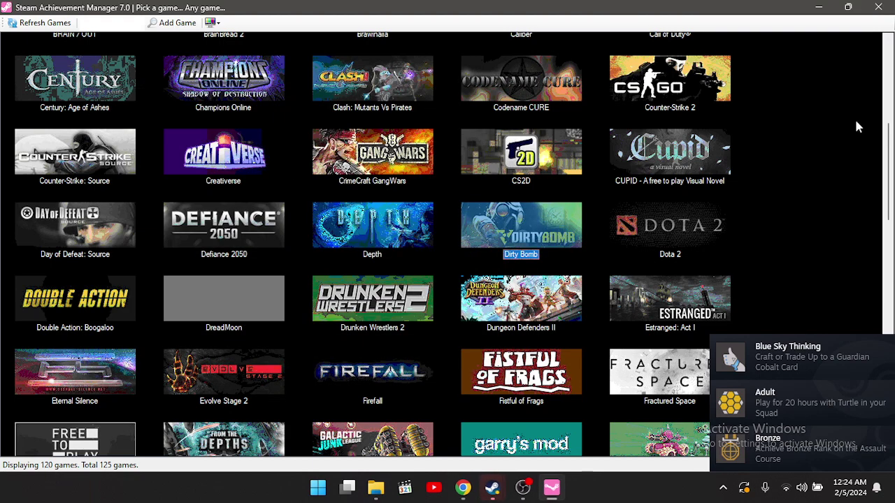
pyautogui.click(848, 7)
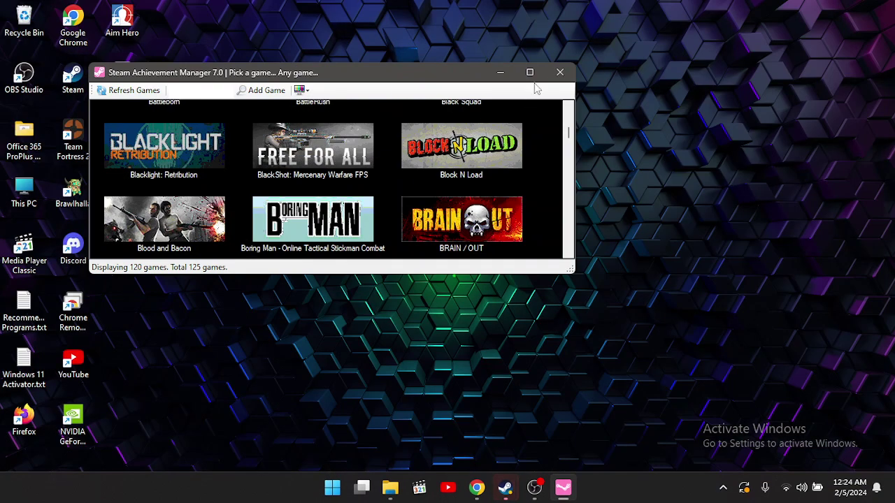
pyautogui.click(560, 72)
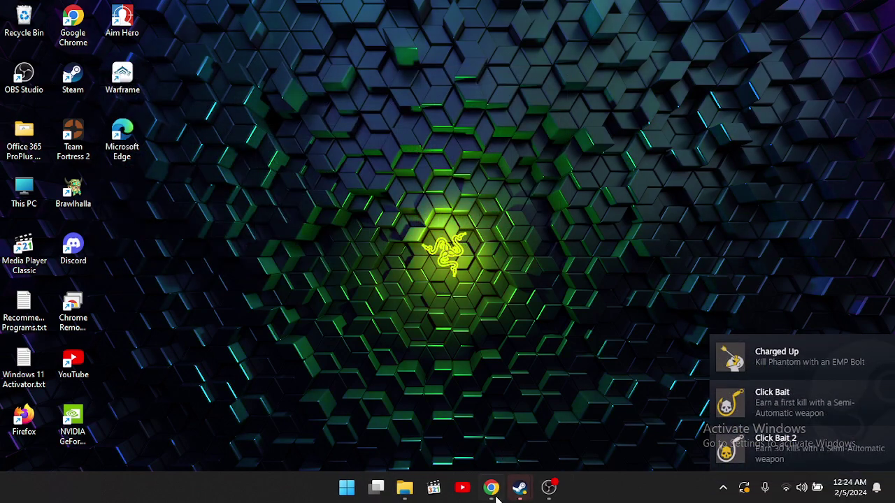
# - Switch to Chrome and close both GitHub tabs for Steam Achievement Manager
pyautogui.click(495, 495)
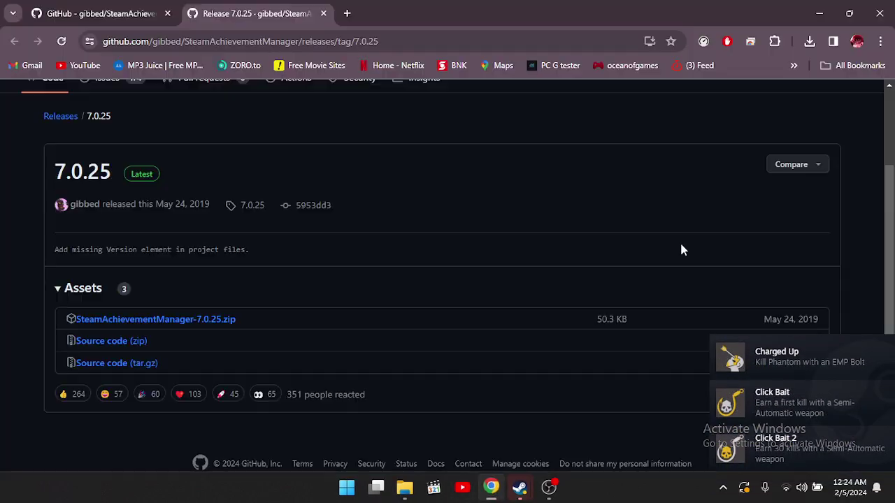
pyautogui.click(322, 15)
pyautogui.click(167, 15)
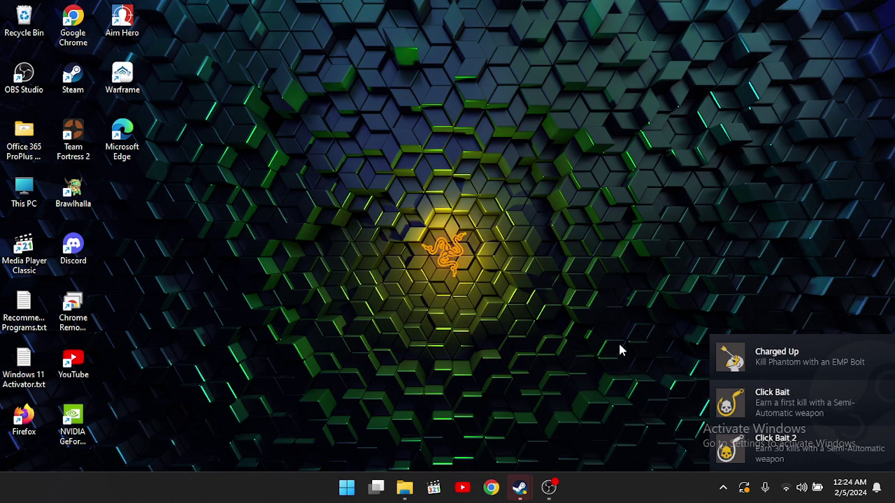